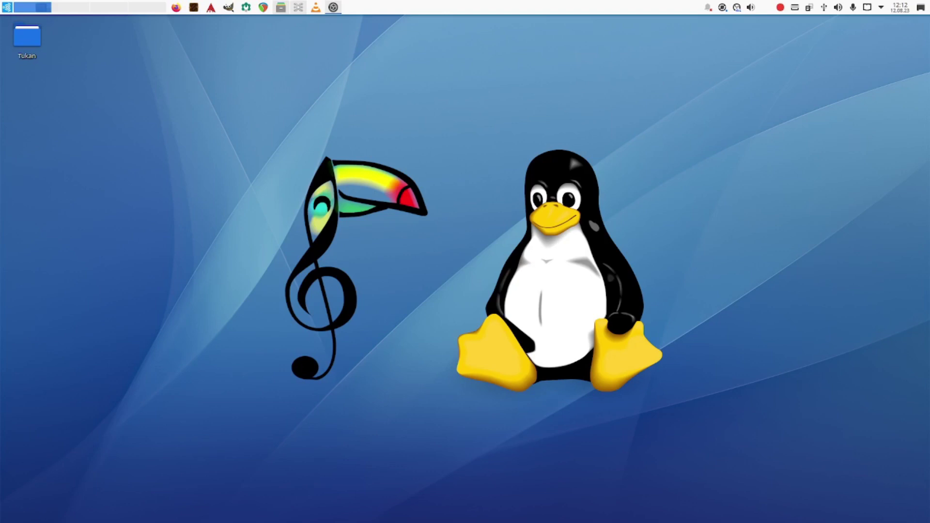
- Launch REAPER, inspect its audio connections in the qpwgraph routing graph, then close the graph
{"action": "left_click", "coordinate": [266, 7]}
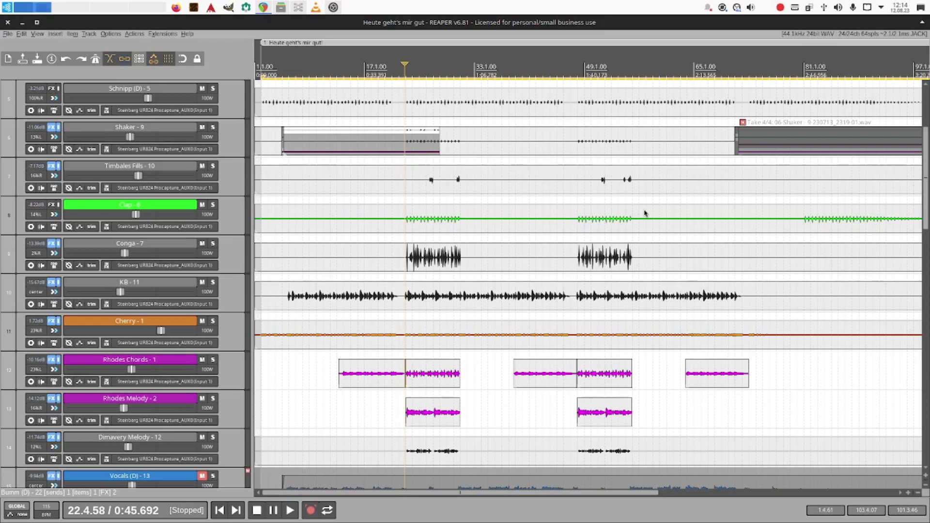
{"action": "left_click", "coordinate": [298, 7]}
{"action": "left_click_drag", "start_coordinate": [760, 37], "coordinate": [625, 36]}
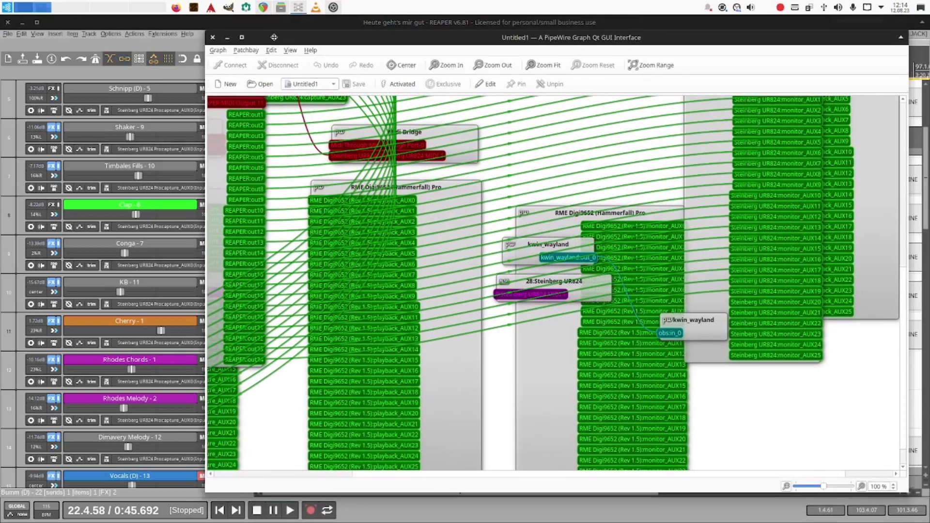
{"action": "left_click", "coordinate": [212, 37]}
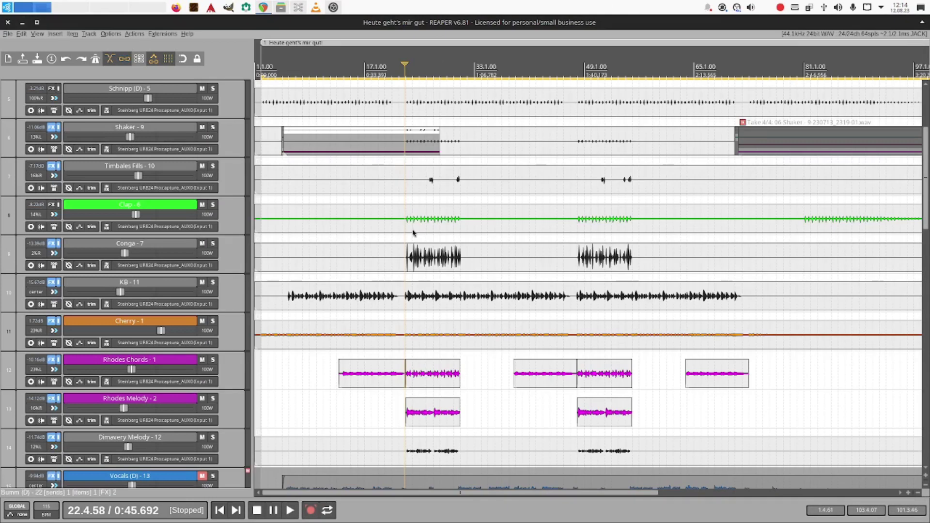
{"action": "key", "text": "space"}
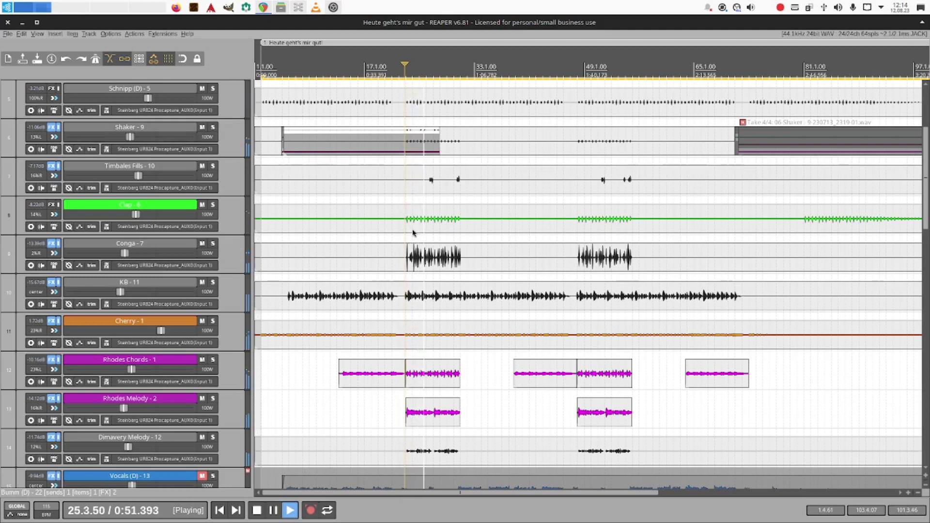
{"action": "key", "text": "space"}
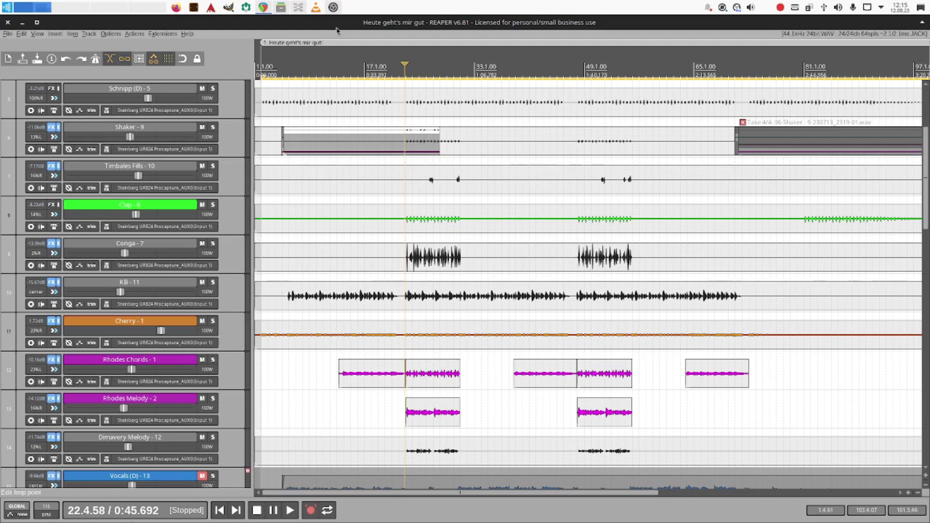
{"action": "key", "text": "space"}
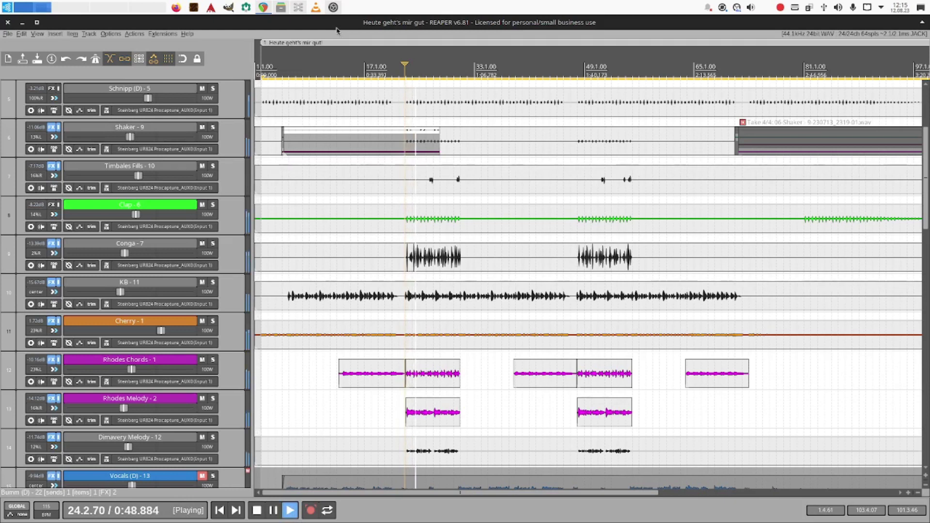
{"action": "key", "text": "space"}
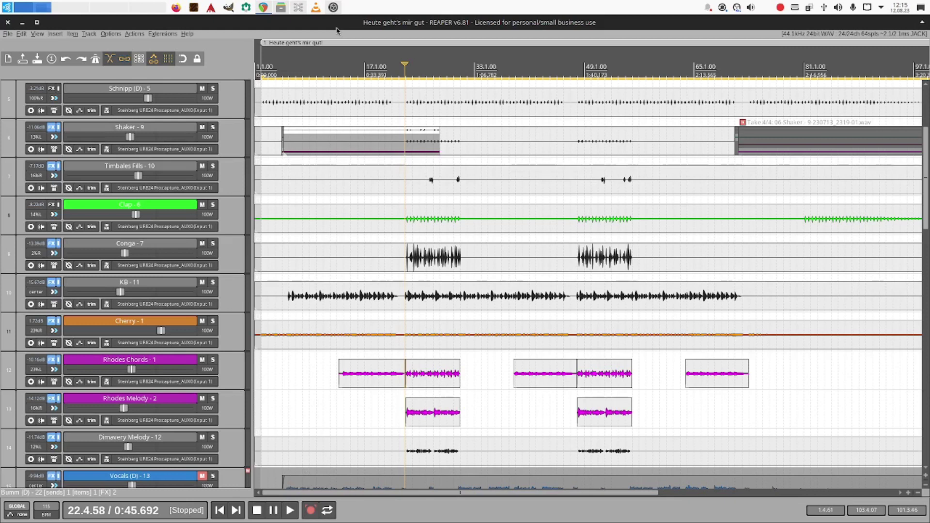
- Show the full mixer with all channel strips and play the song briefly to hear the mix
{"action": "key", "text": "ctrl+m"}
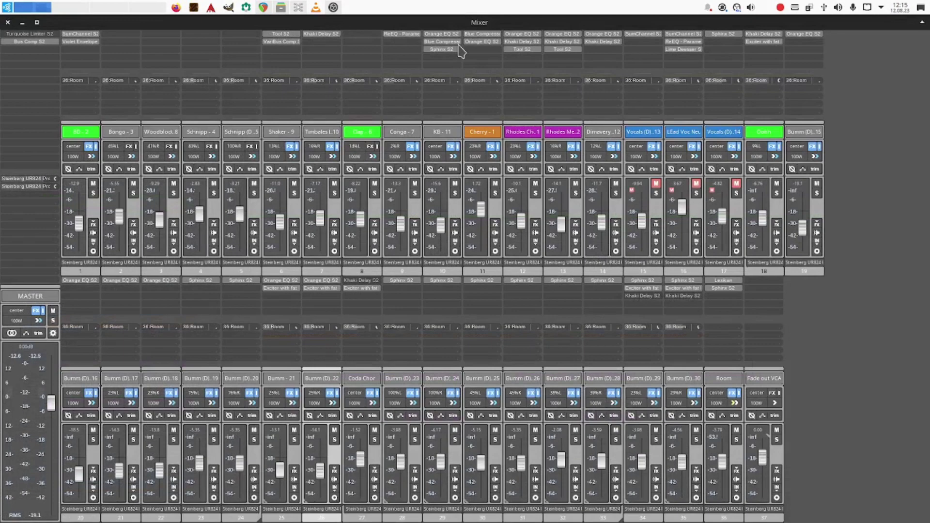
{"action": "left_click", "coordinate": [361, 288]}
{"action": "left_click", "coordinate": [318, 50]}
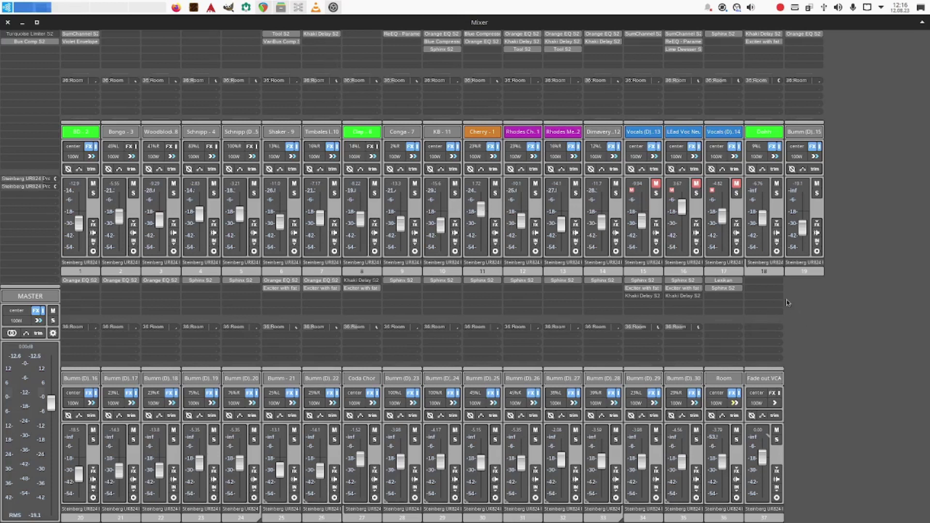
{"action": "key", "text": "space"}
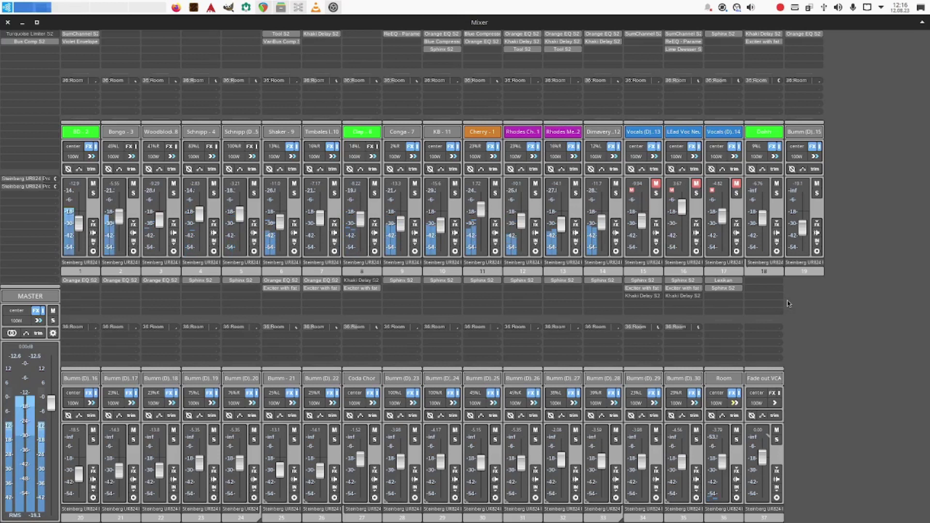
{"action": "key", "text": "space"}
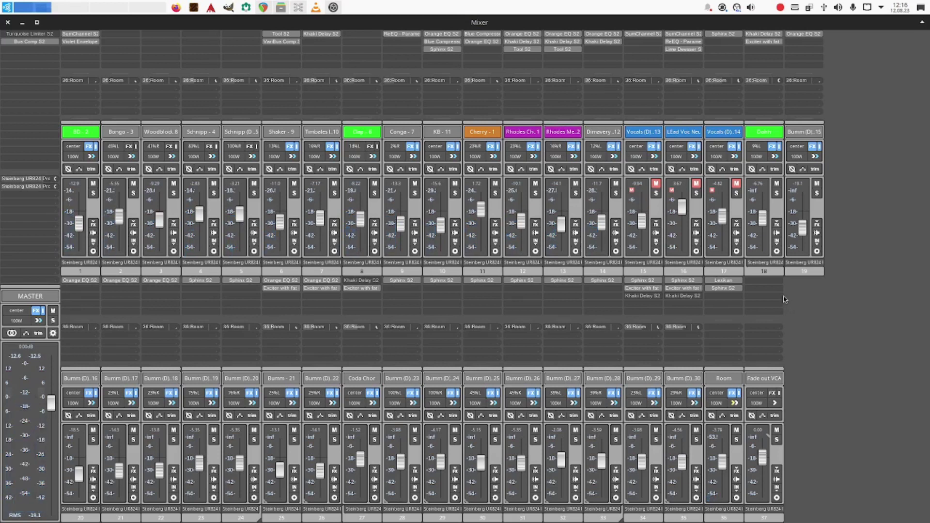
- Open the MASTER strip's JS: Bus Comp S2 compressor window, then close it
{"action": "left_click", "coordinate": [42, 42]}
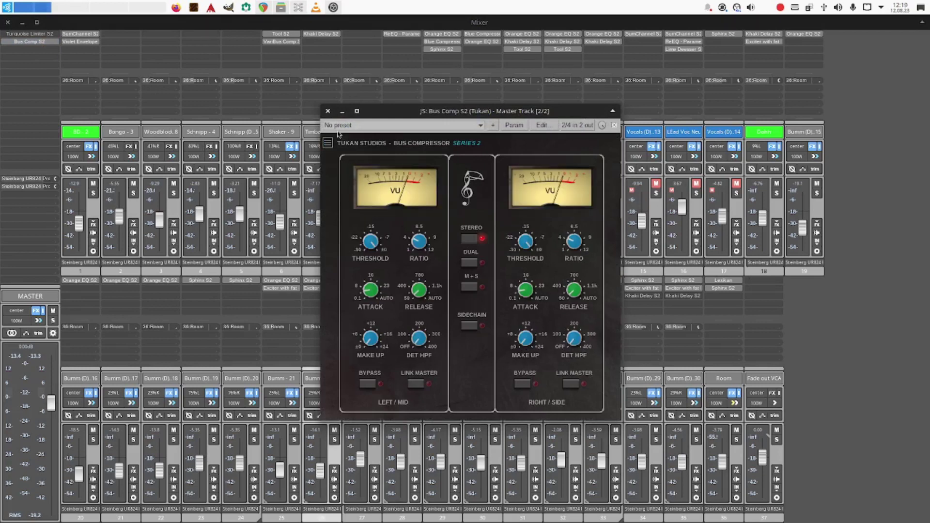
{"action": "left_click", "coordinate": [328, 111]}
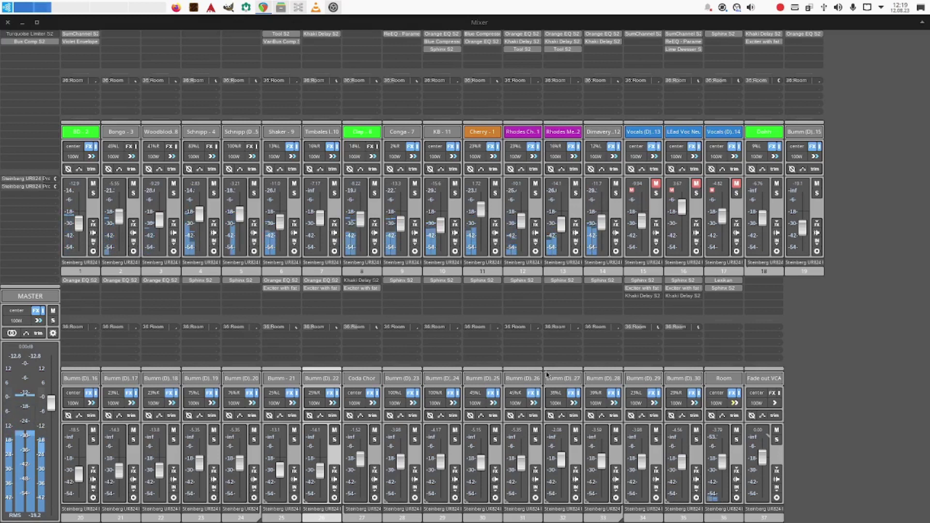
- Stop playback, hide the mixer with Ctrl+M, and play the song briefly in the track view
{"action": "key", "text": "space"}
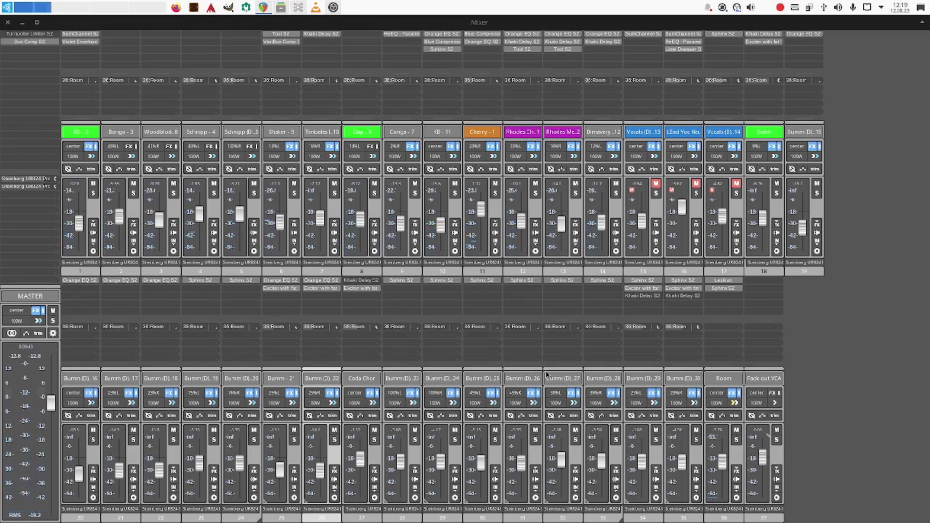
{"action": "key", "text": "ctrl+m"}
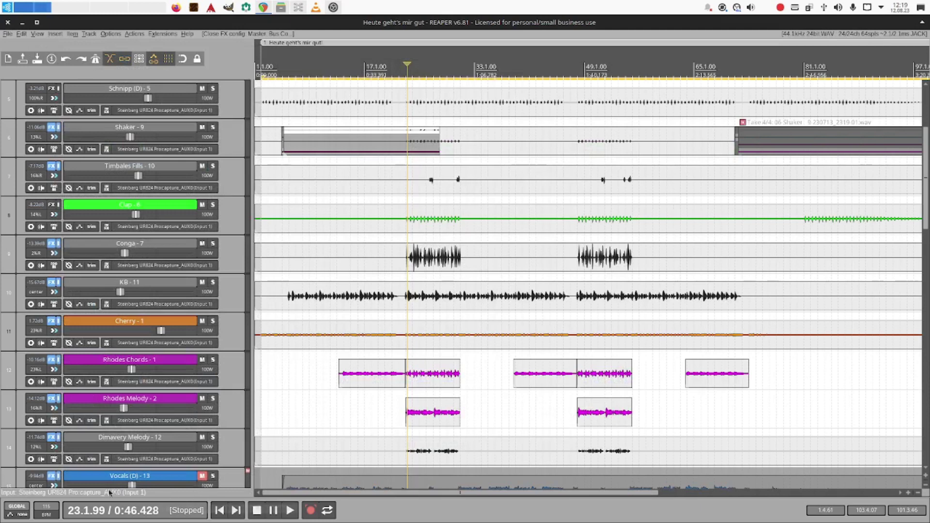
{"action": "key", "text": "space"}
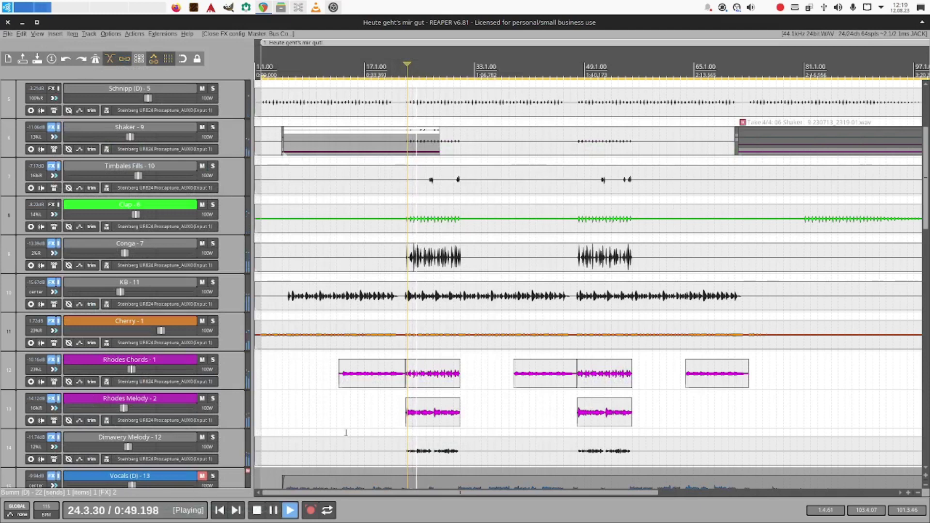
{"action": "key", "text": "space"}
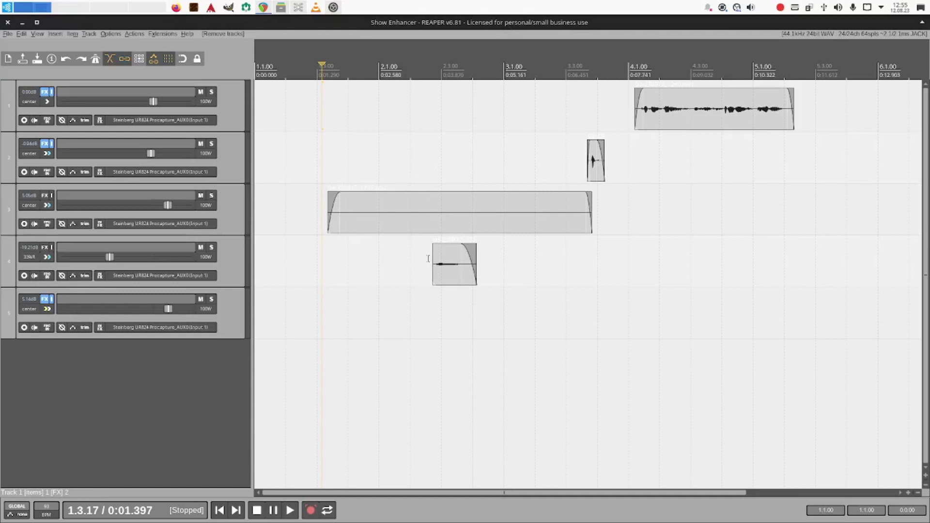
- Play the Show Enhancer project, then restart playback from 0:06.843
{"action": "key", "text": "space"}
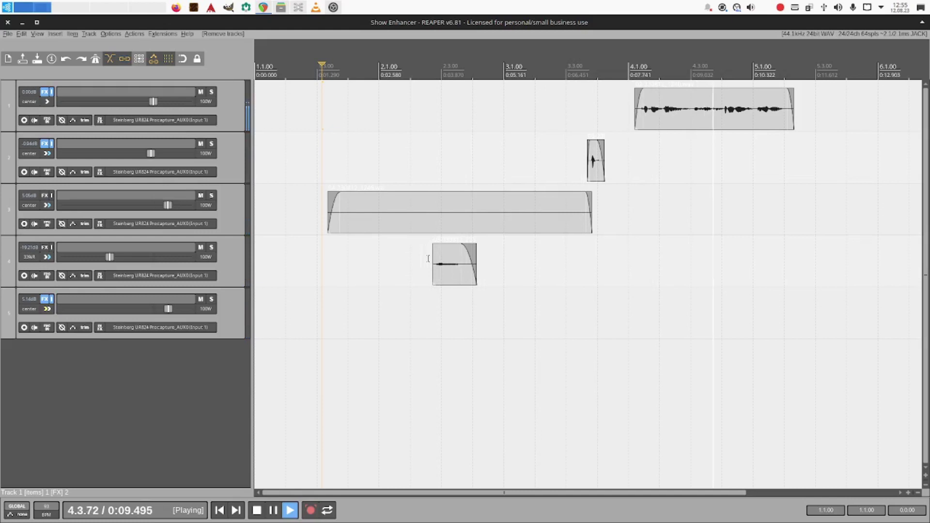
{"action": "key", "text": "space"}
{"action": "left_click", "coordinate": [584, 79]}
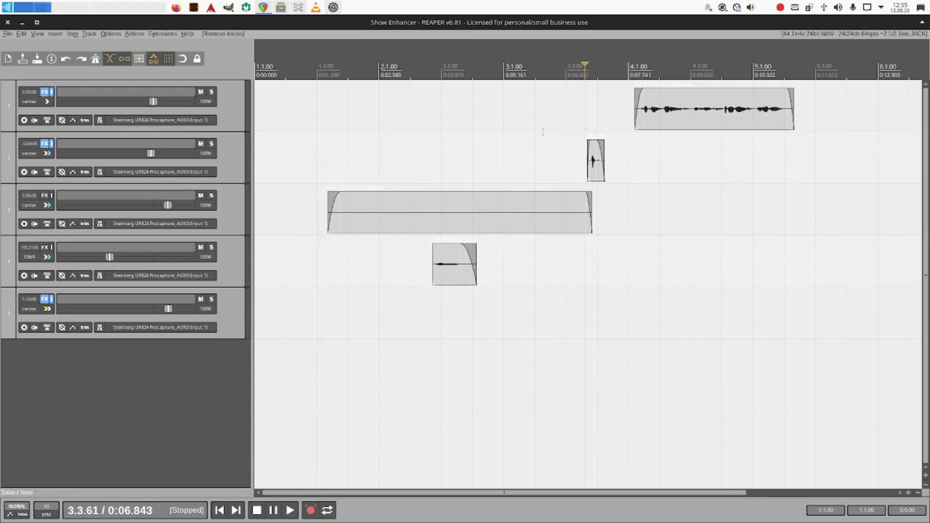
{"action": "key", "text": "space"}
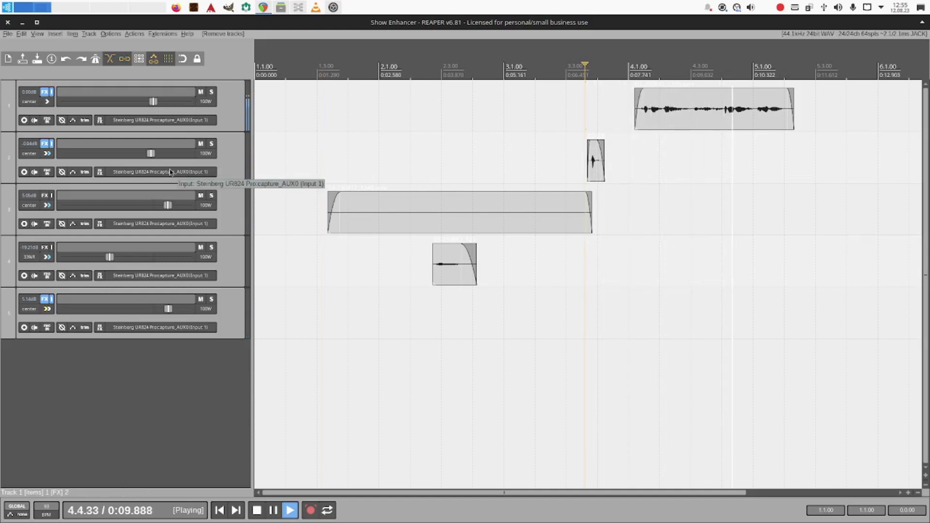
- Bypass the effects on tracks 1 and 2 and play the dry version for comparison
{"action": "key", "text": "space"}
{"action": "key", "text": "b"}
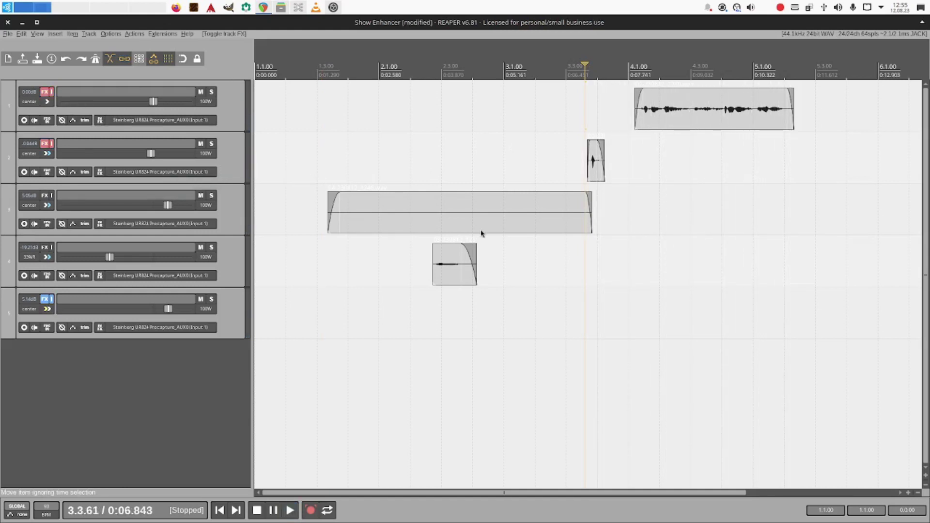
{"action": "key", "text": "space"}
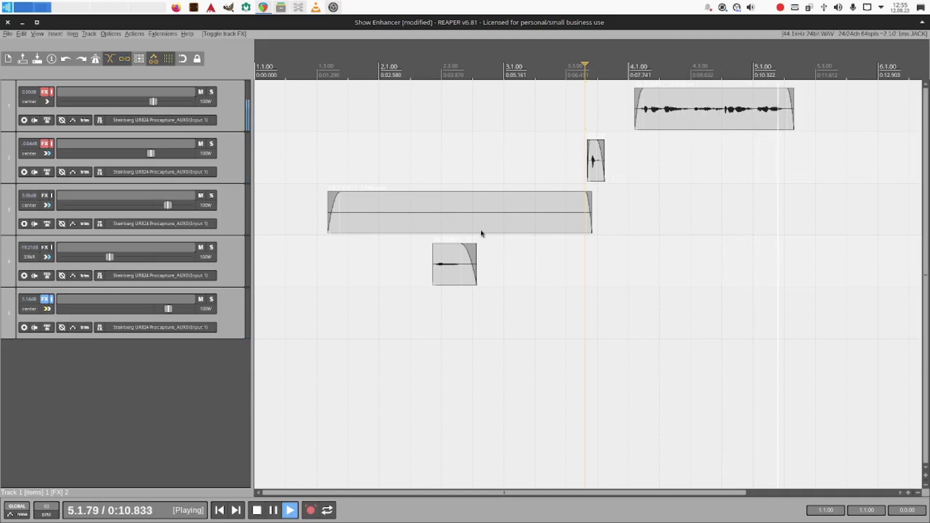
{"action": "key", "text": "space"}
- Re-enable the track 1 and 2 effects, play them, and open Track 1's Exciter with fat bottom S2 window
{"action": "key", "text": "b"}
{"action": "key", "text": "space"}
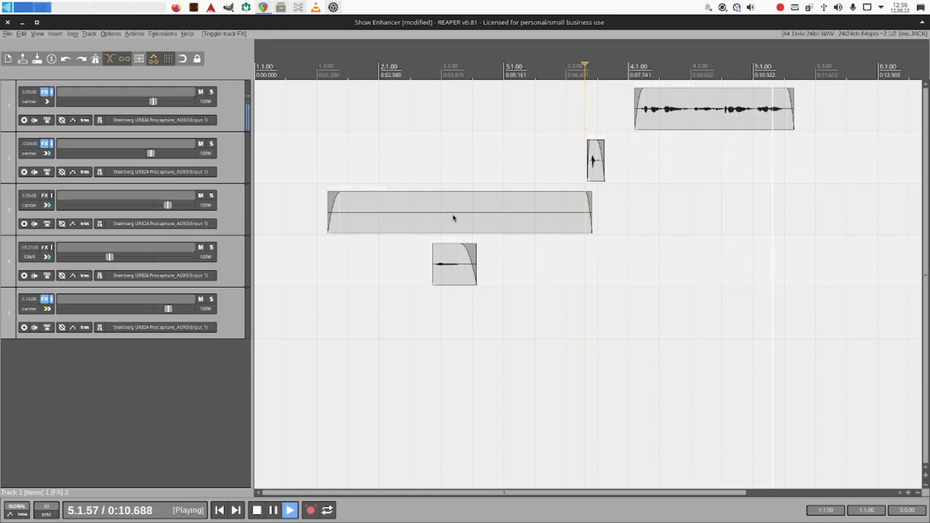
{"action": "key", "text": "space"}
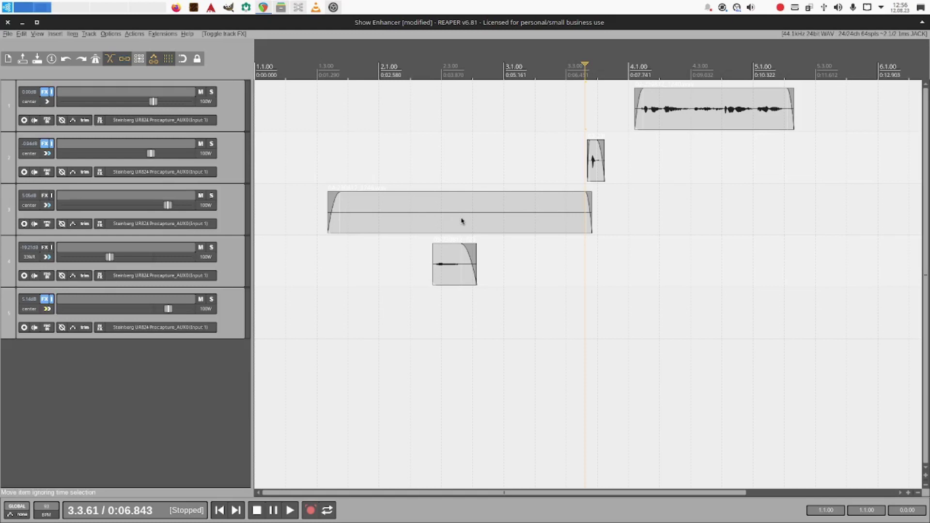
{"action": "key", "text": "shift+f"}
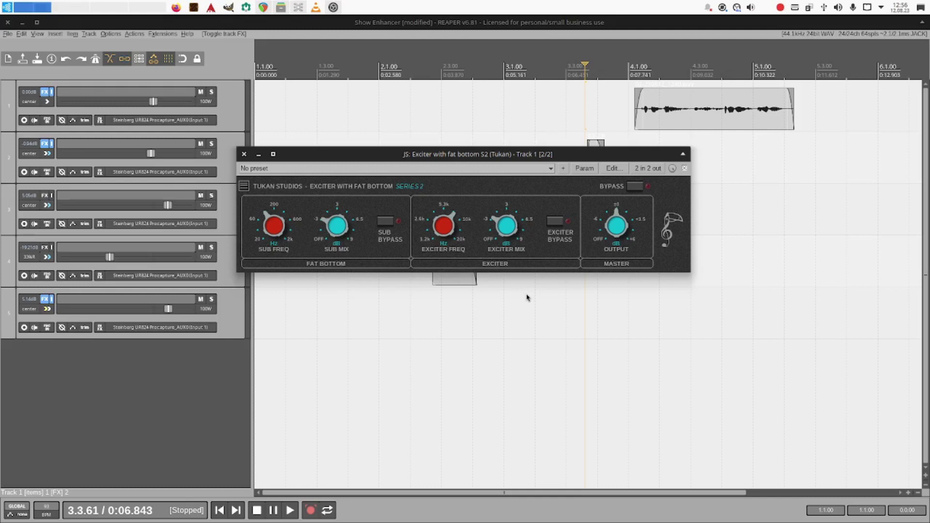
{"action": "left_click", "coordinate": [281, 232]}
- Enlarge the exciter window and play the vocal from 4.1.18 with the exciter bypassed
{"action": "left_click_drag", "start_coordinate": [688, 272], "coordinate": [886, 328]}
{"action": "left_click", "coordinate": [633, 348]}
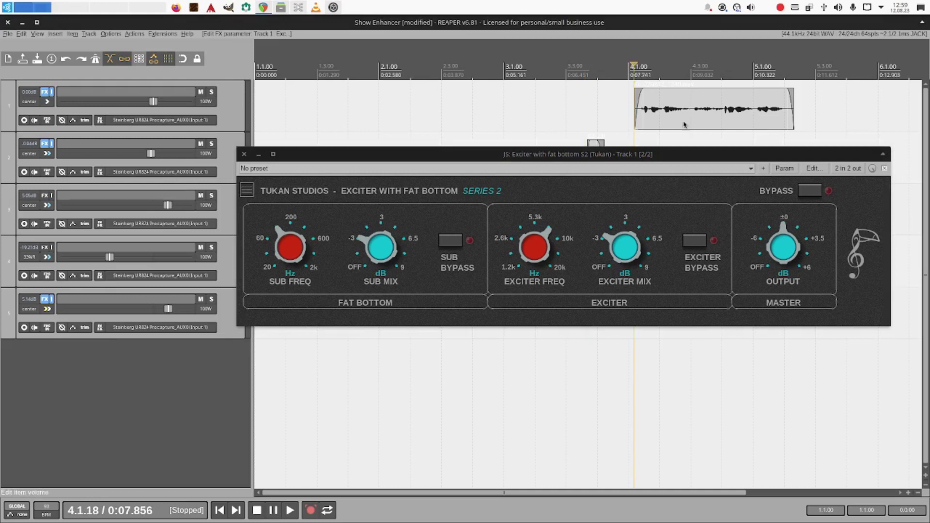
{"action": "left_click", "coordinate": [808, 190]}
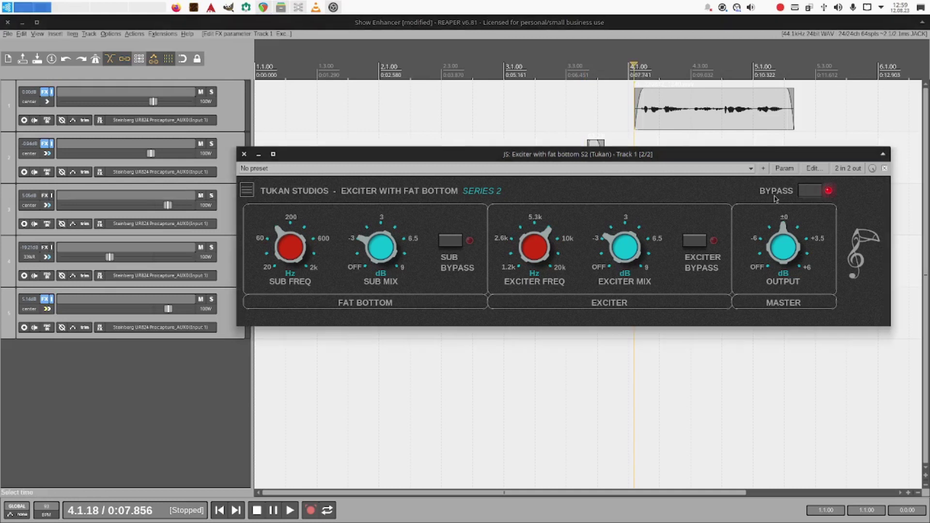
{"action": "key", "text": "space"}
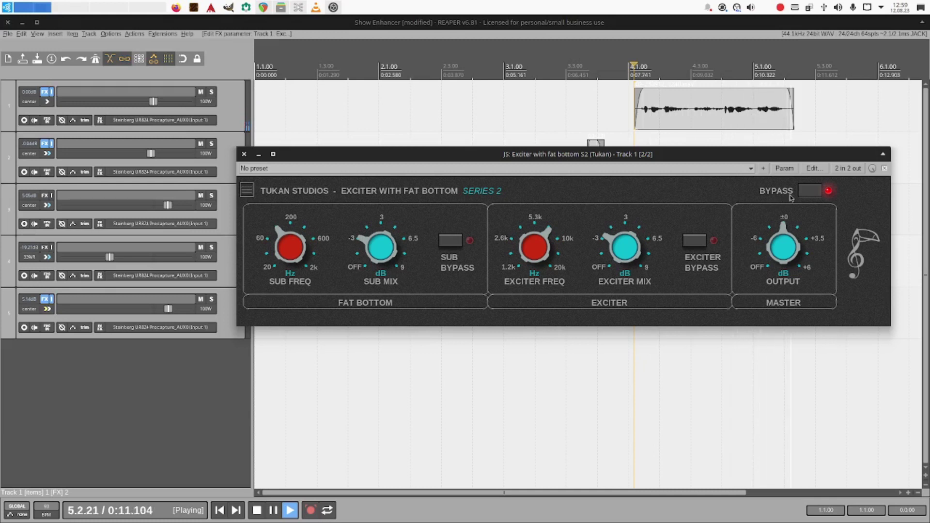
{"action": "key", "text": "space"}
- Switch the exciter back on and replay the vocal from 4.1.18 for comparison
{"action": "left_click", "coordinate": [807, 192]}
{"action": "key", "text": "space"}
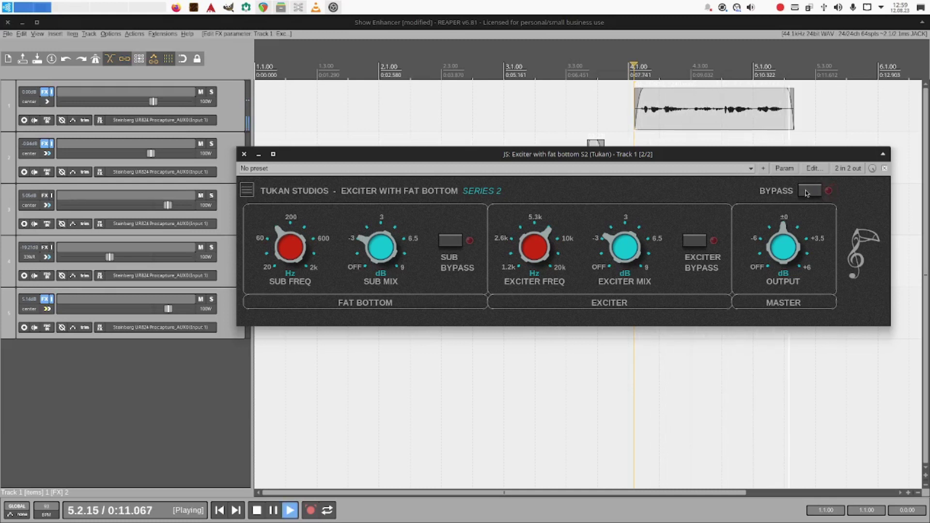
{"action": "key", "text": "space"}
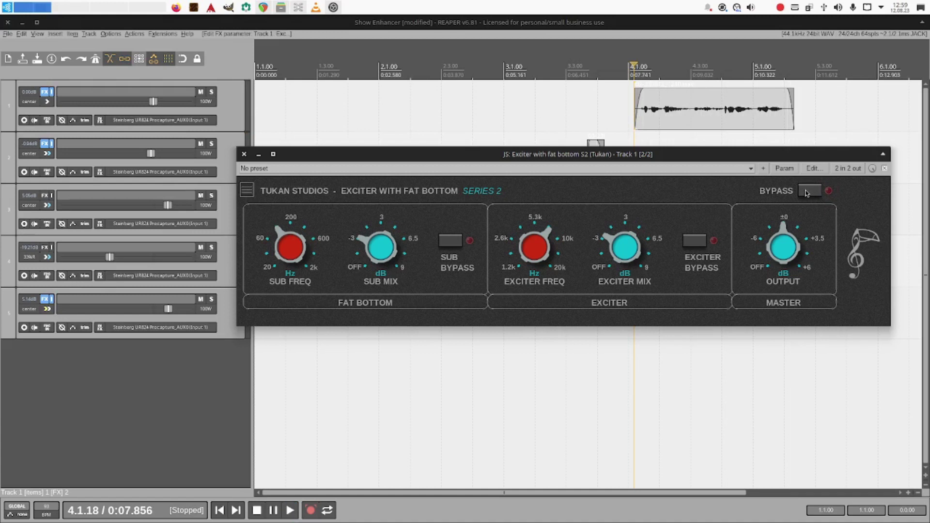